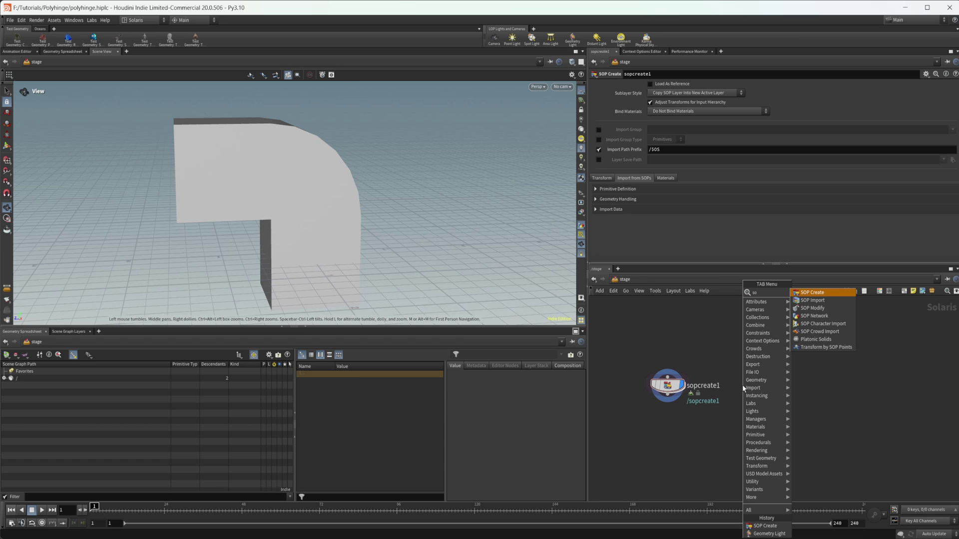
Add a second SOP Create node beside the existing one and enter its geometry network
type("pc")
key("Return")
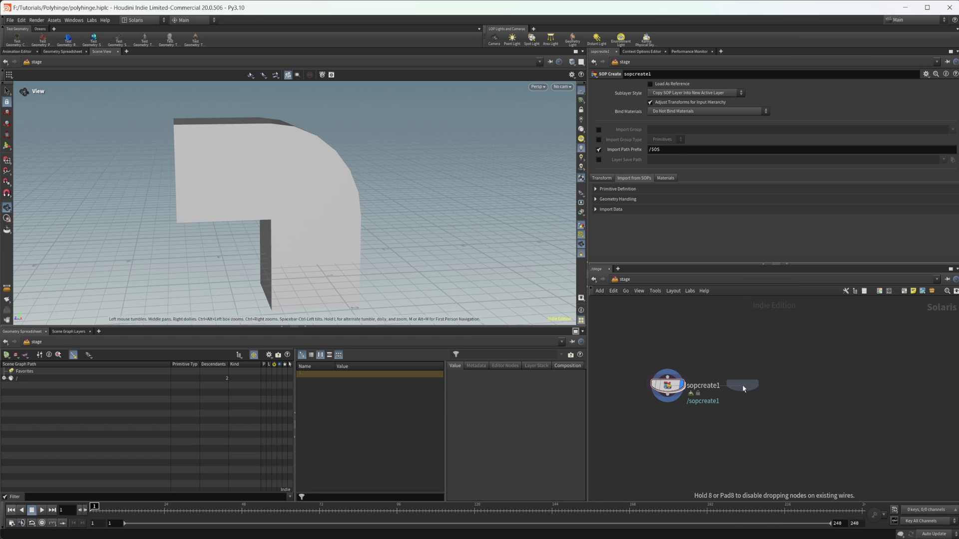
left_click(742, 384)
double_click(742, 385)
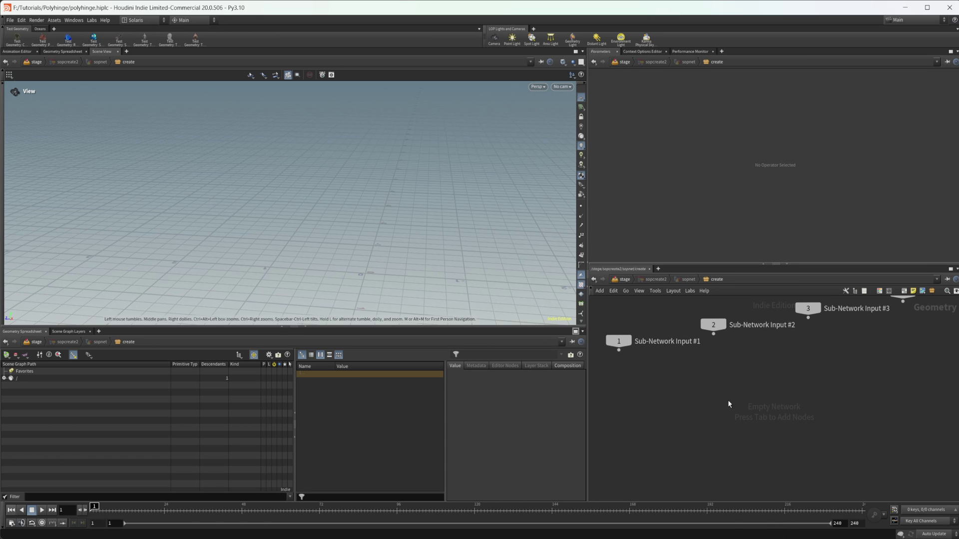
Add a Box node with default dimensions to the empty geometry network
key("Tab")
type("box")
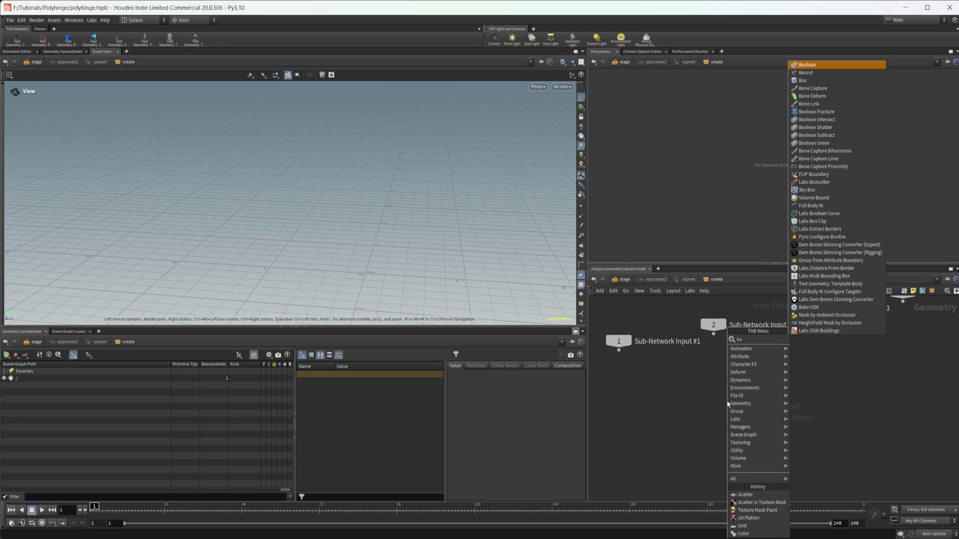
key("Return")
left_click(727, 404)
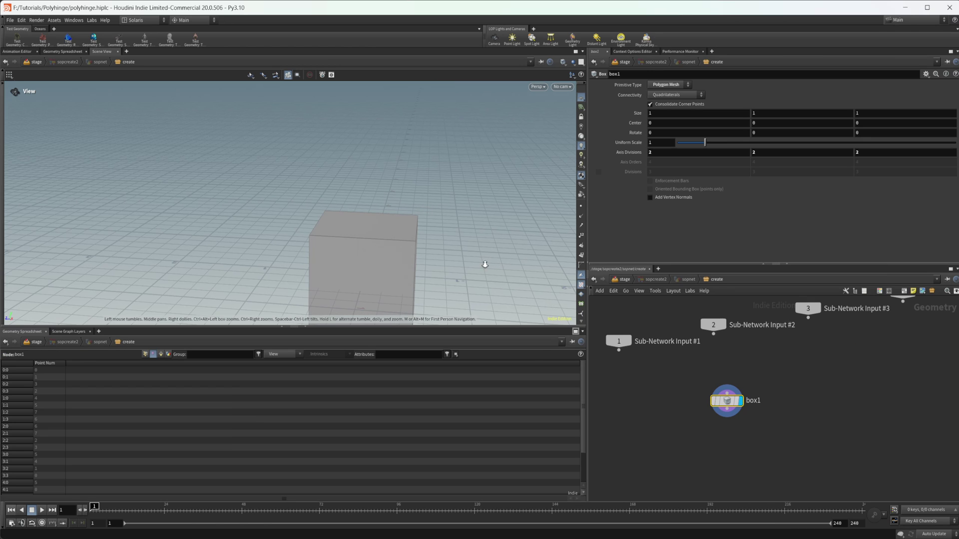
Add a PolyExtrude node after the box and extrude the box's top face by a distance of 1
left_click_drag(484, 265, 320, 263)
middle_click_drag(746, 453, 728, 428)
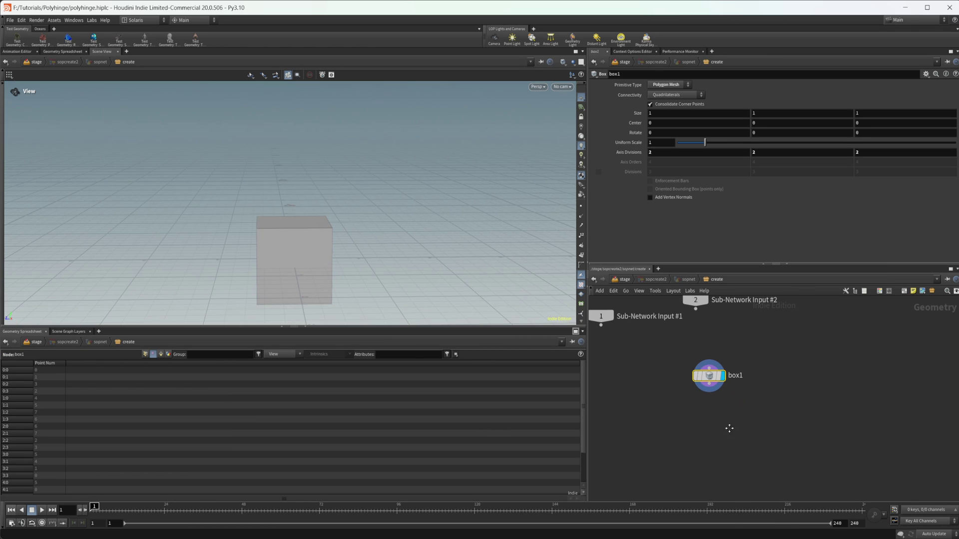
key("Tab")
type("polyex")
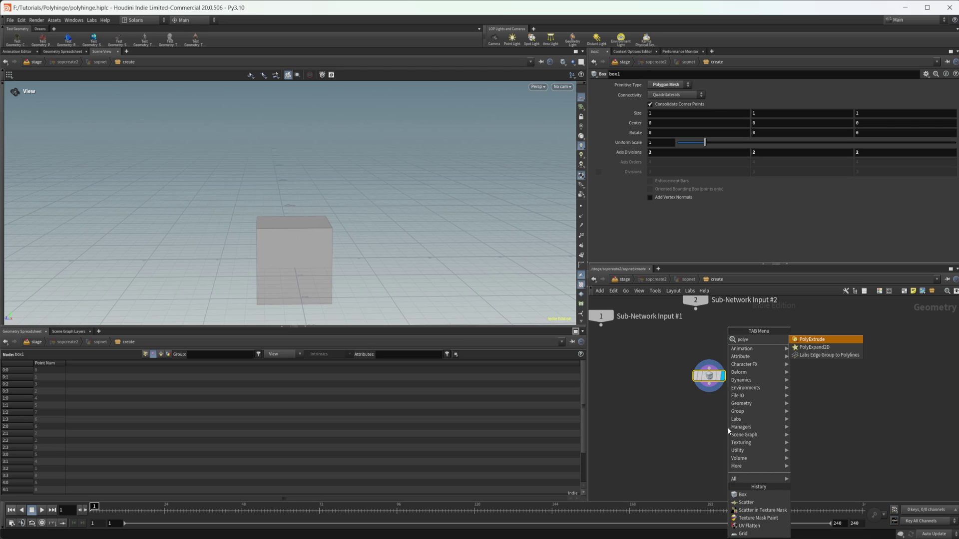
key("Return")
left_click(727, 427)
left_click(947, 84)
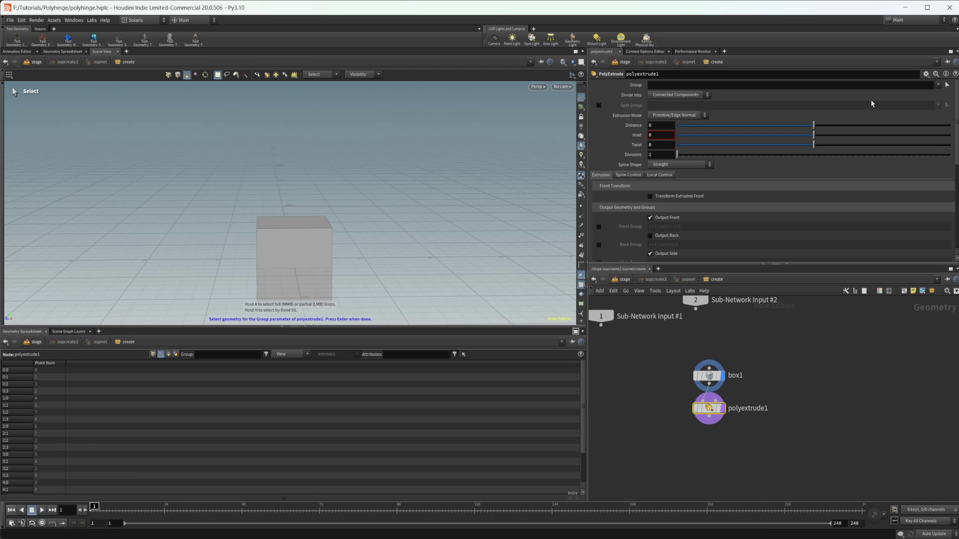
left_click(283, 234)
key("Return")
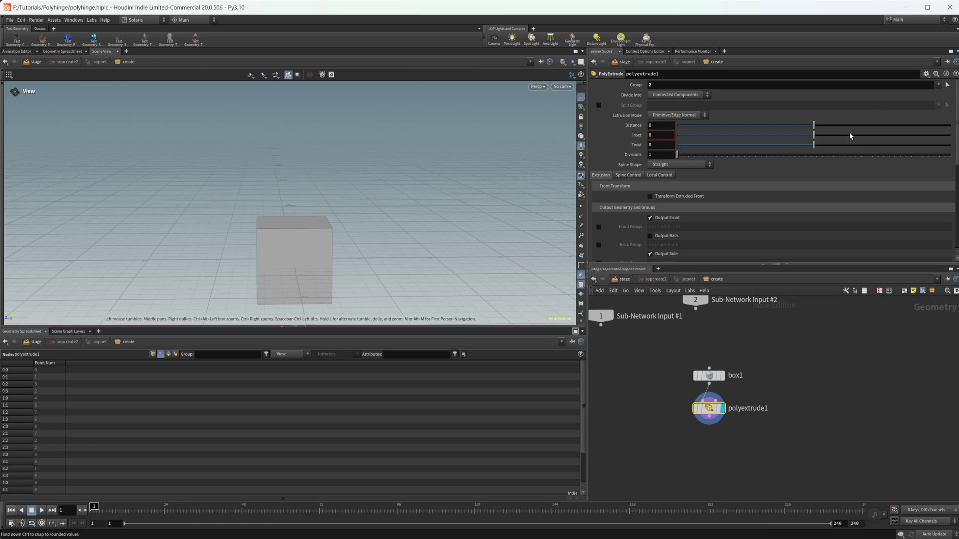
left_click_drag(813, 125, 950, 125)
Duplicate the PolyExtrude node below the original and retarget it to the left side face of the upper block
left_click_drag(708, 414, 712, 448, "alt")
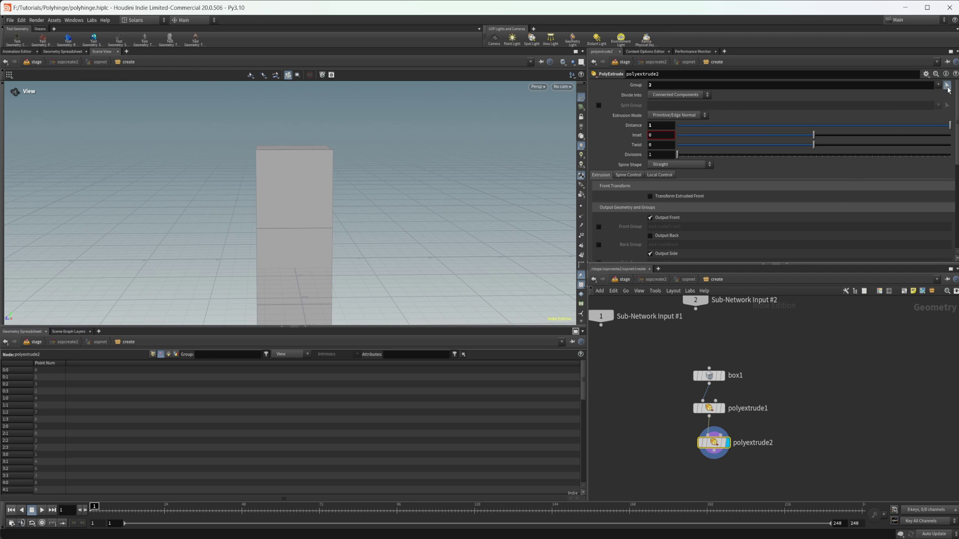
left_click(947, 84)
left_click_drag(271, 210, 305, 206, "alt")
left_click(244, 188)
key("Return")
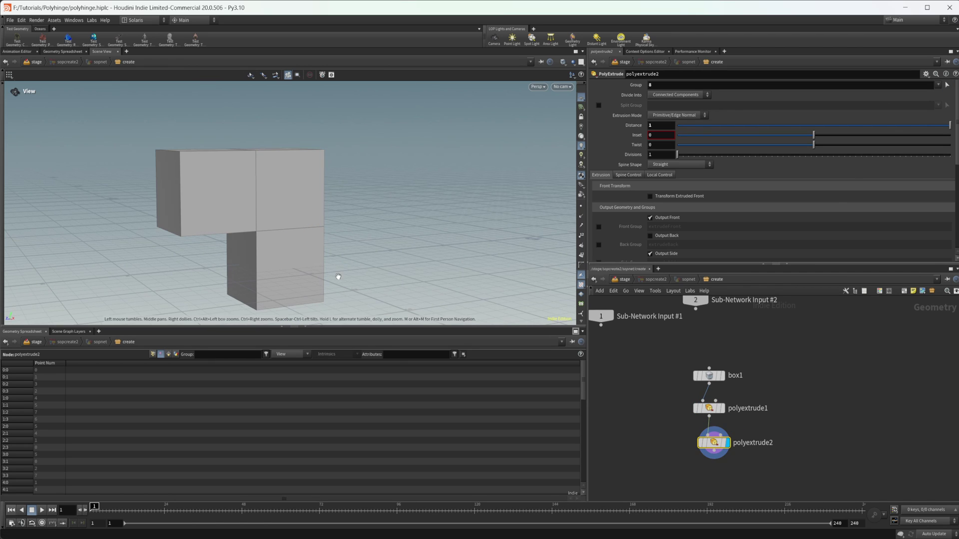
Add a PolyBevel node after the second extrusion and assign the shape's outer upper corner edge to it
middle_click_drag(729, 480, 719, 410)
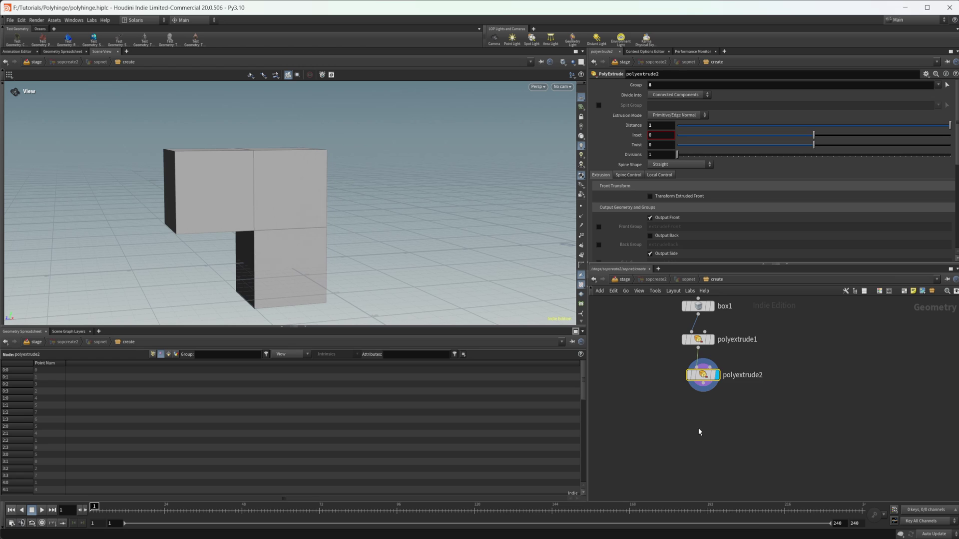
key("Tab")
type("beve")
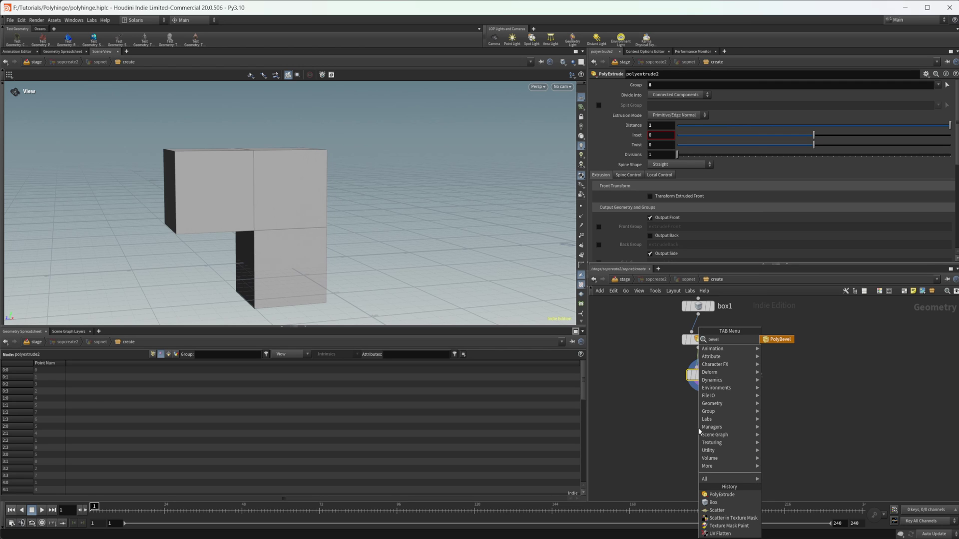
key("Return")
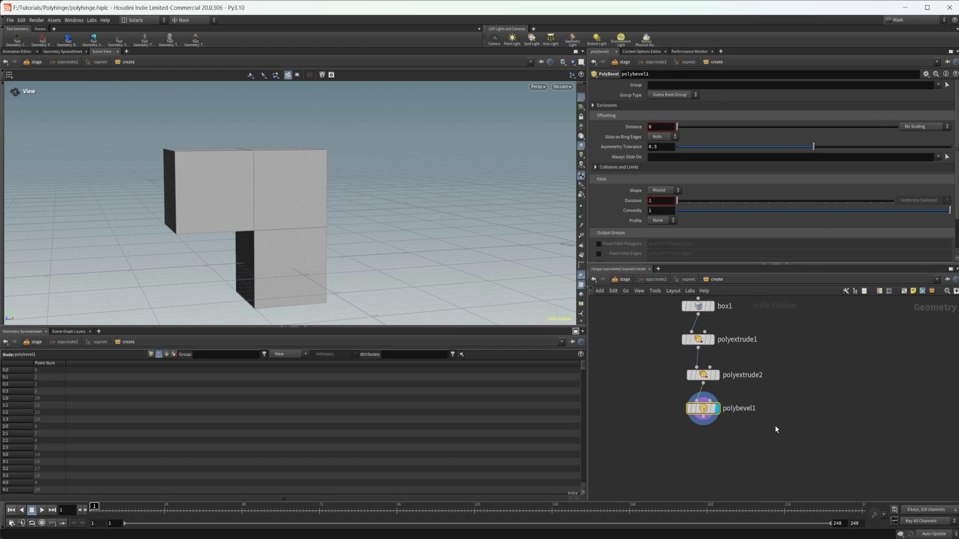
left_click(947, 86)
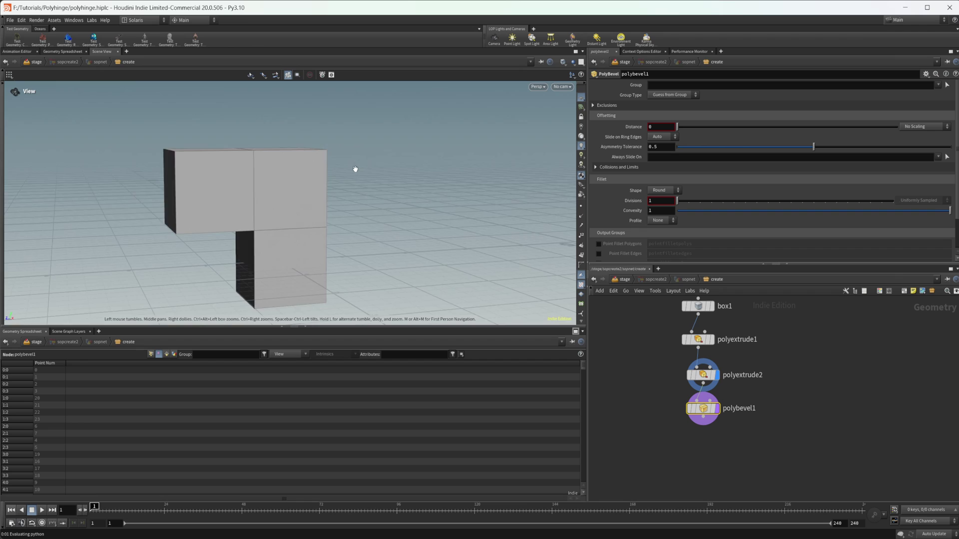
left_click_drag(355, 169, 333, 181, "alt")
key("3")
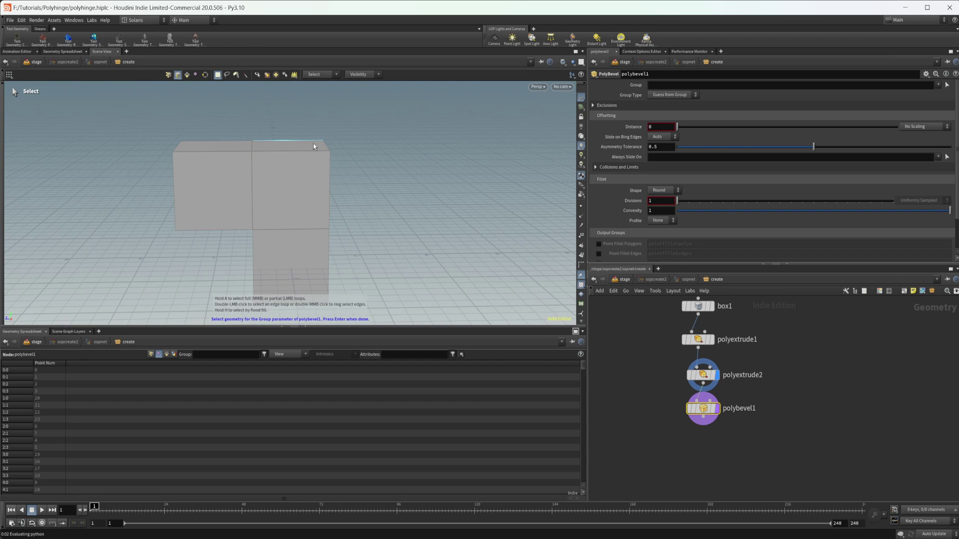
left_click(327, 147)
key("Return")
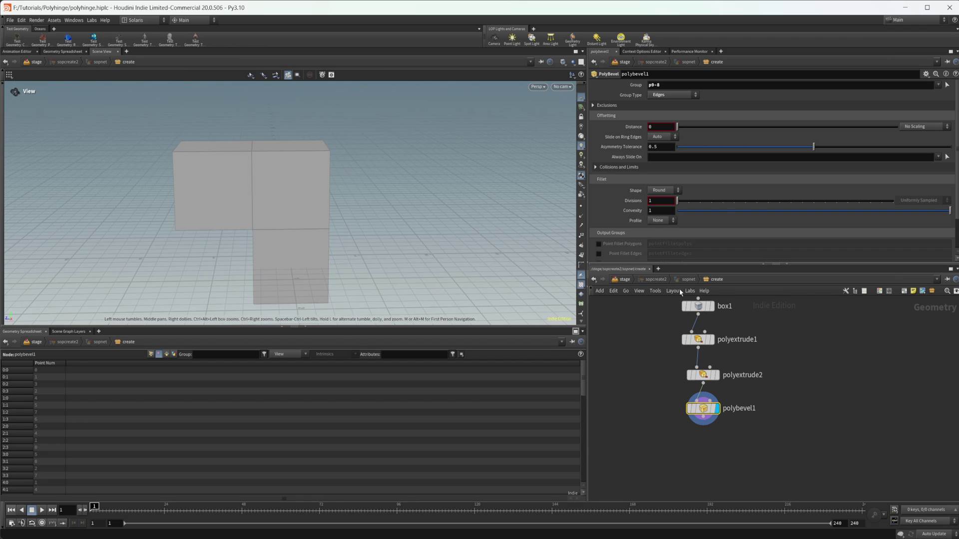
Set the bevel distance to 1 and its divisions to 9 to round the outer corner
left_click_drag(729, 127, 922, 130)
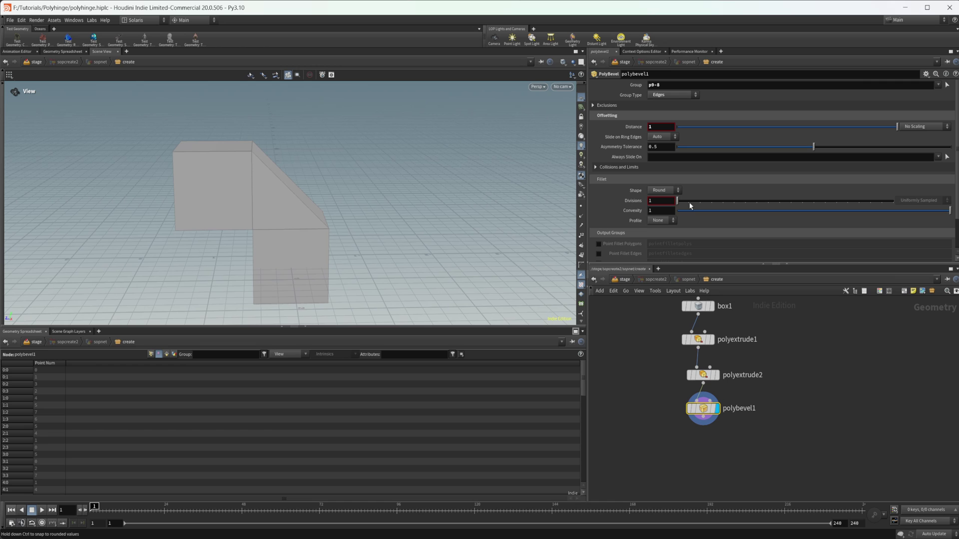
left_click_drag(678, 201, 768, 204)
left_click_drag(286, 250, 278, 224)
right_click_drag(279, 225, 325, 210)
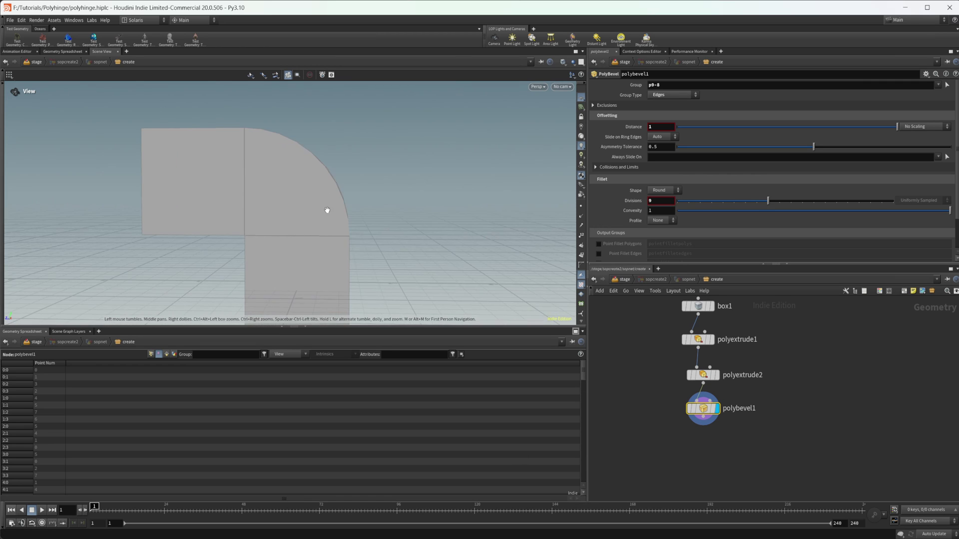
left_click_drag(325, 210, 219, 160)
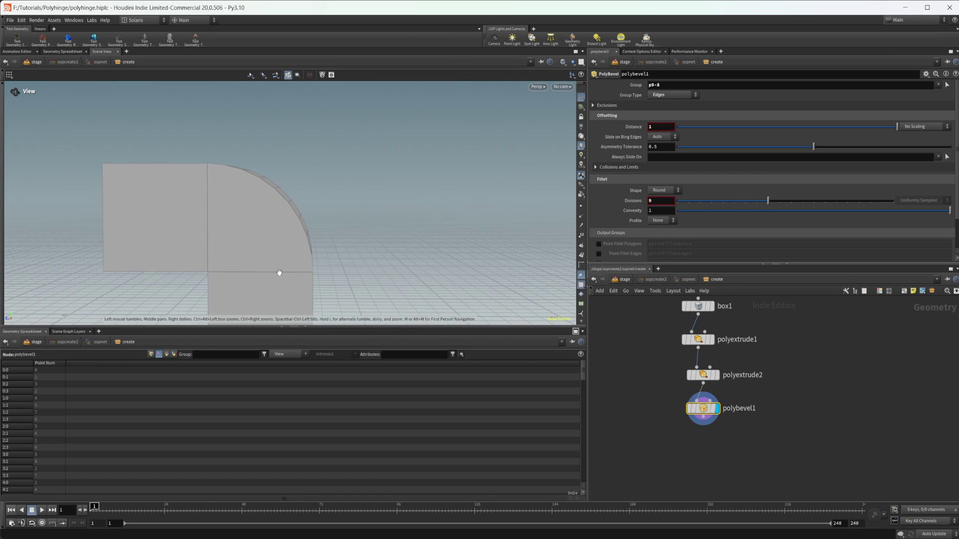
left_click_drag(335, 278, 329, 273)
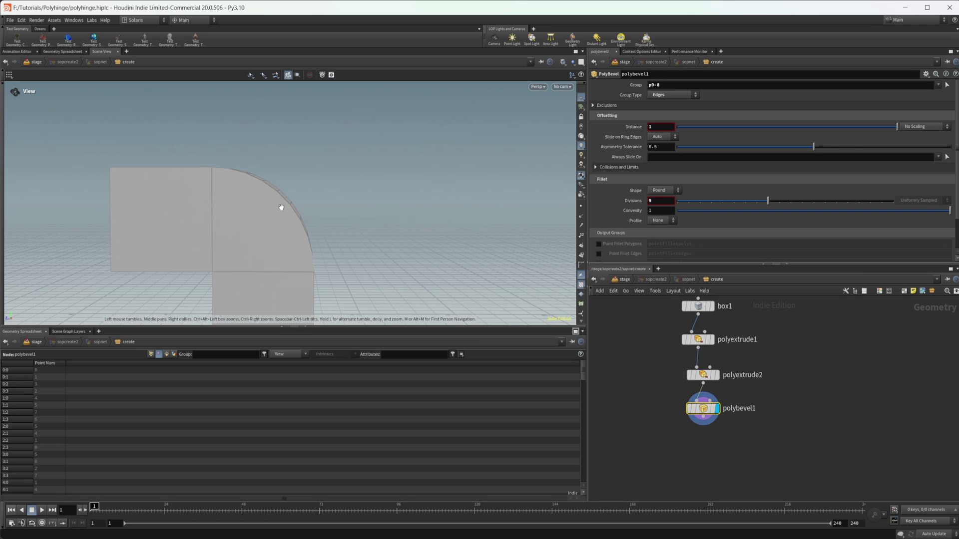
mouse_move(315, 214)
left_mouse_down()
mouse_move(300, 223)
mouse_move(303, 213)
left_mouse_up()
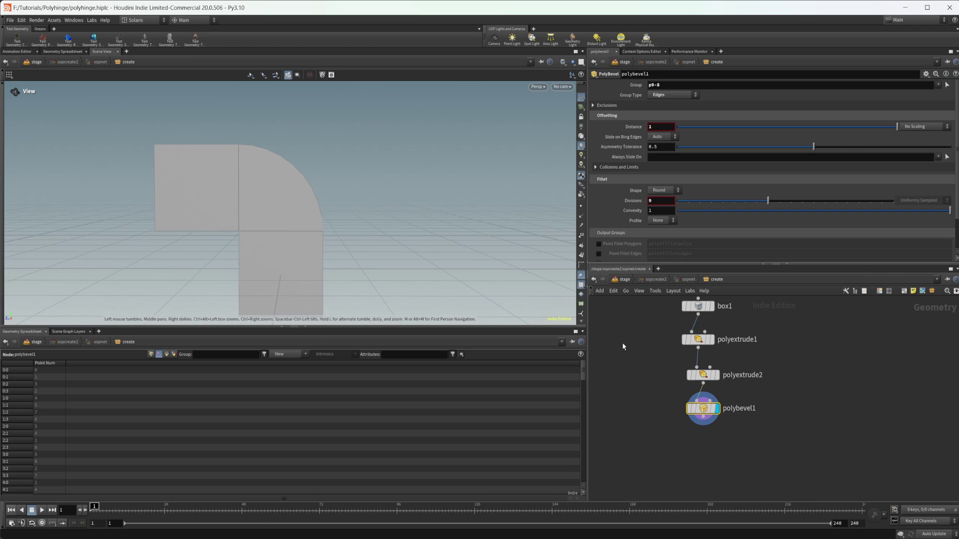
Move the box node away from the extrude chain and branch a PolyHinge node from its output
middle_click_drag(821, 376, 764, 396)
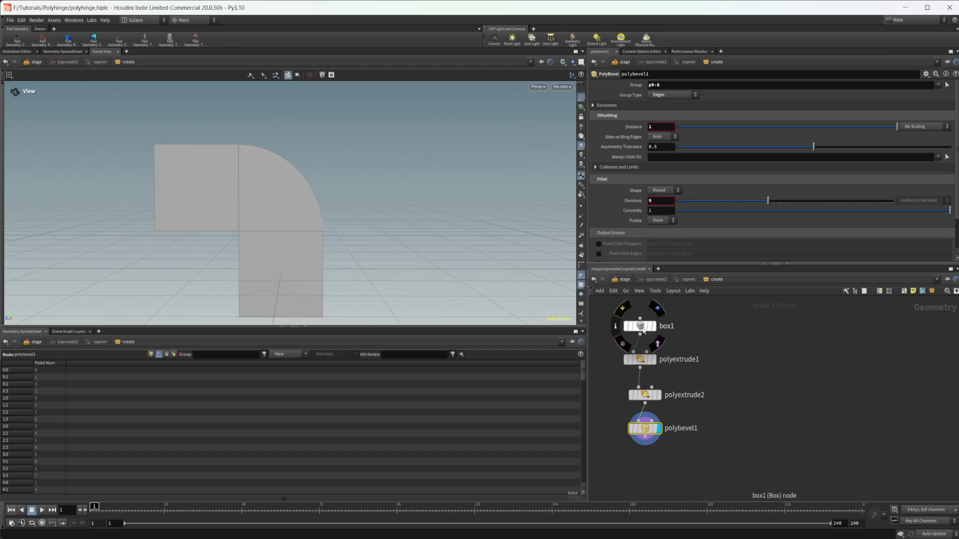
left_click_drag(639, 326, 717, 326)
key("Tab")
mouse_move(717, 376)
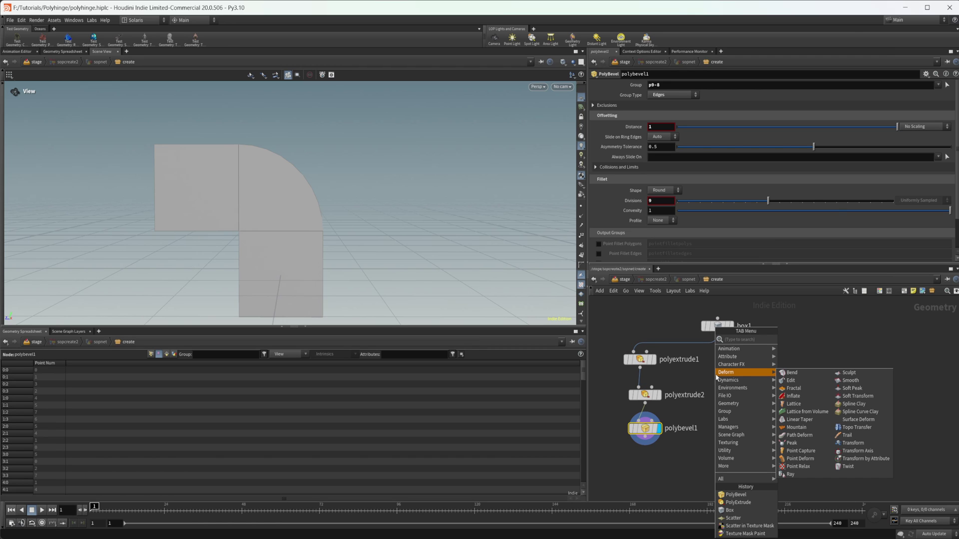
type("polyhinge")
key("Return")
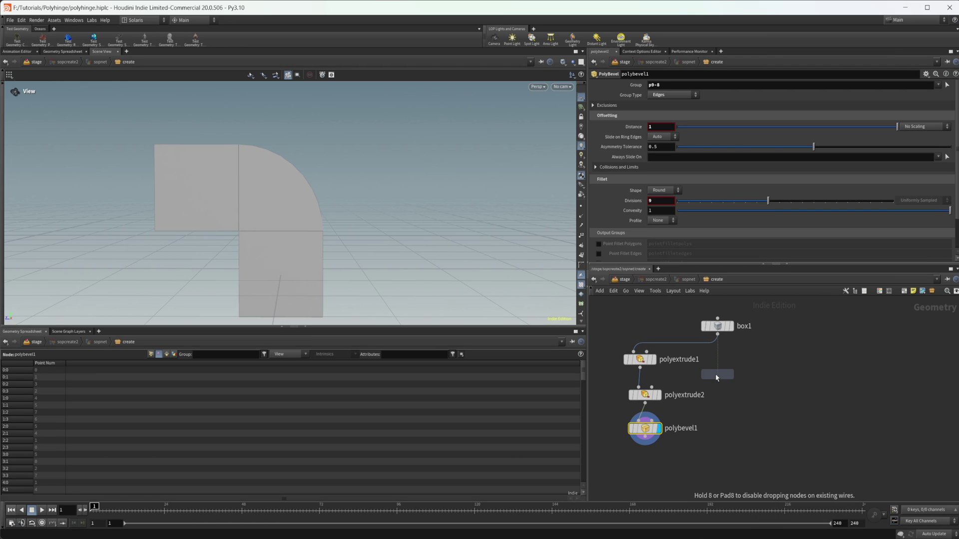
left_click(717, 375)
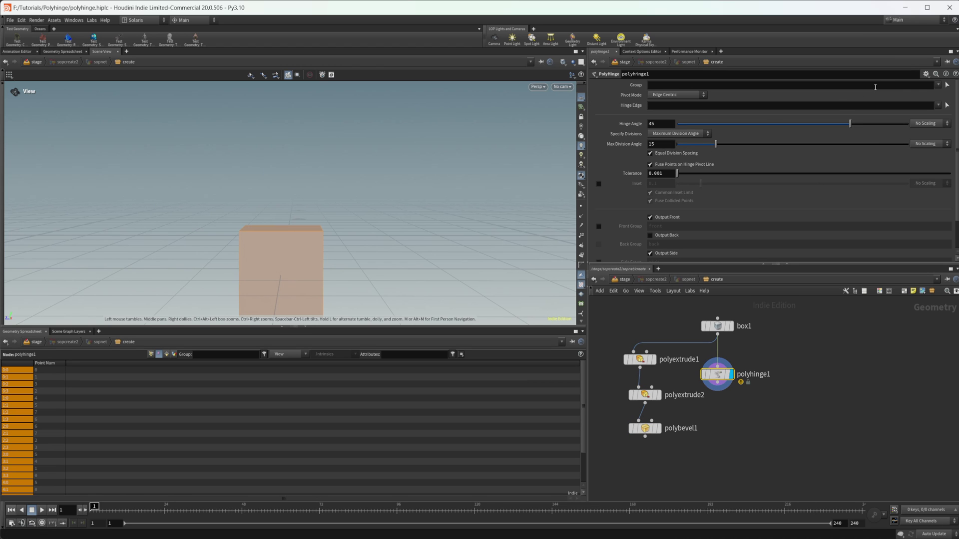
Assign the box's top face as the PolyHinge group and that face's left edge as the hinge edge
left_click(947, 85)
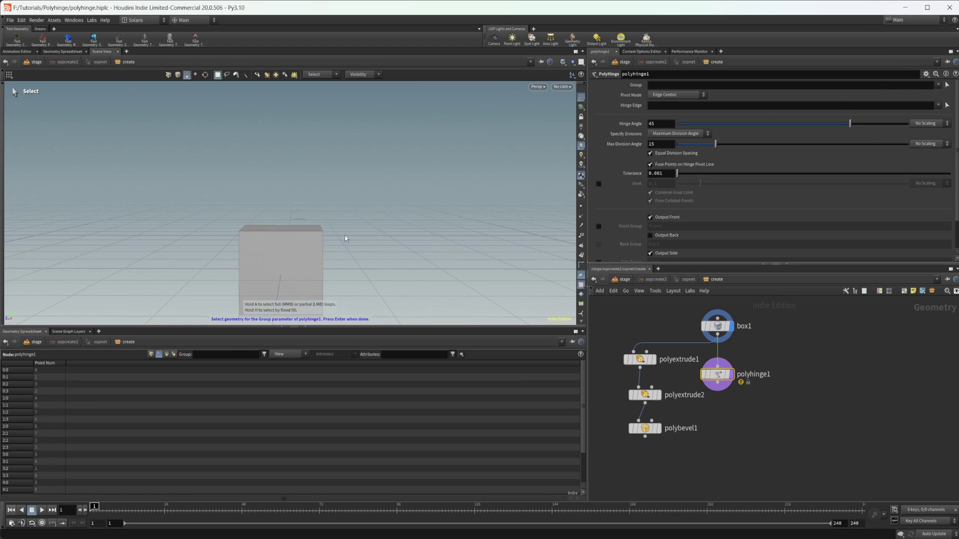
left_click(288, 227)
key("Return")
left_click_drag(235, 246, 264, 259)
left_click(941, 105)
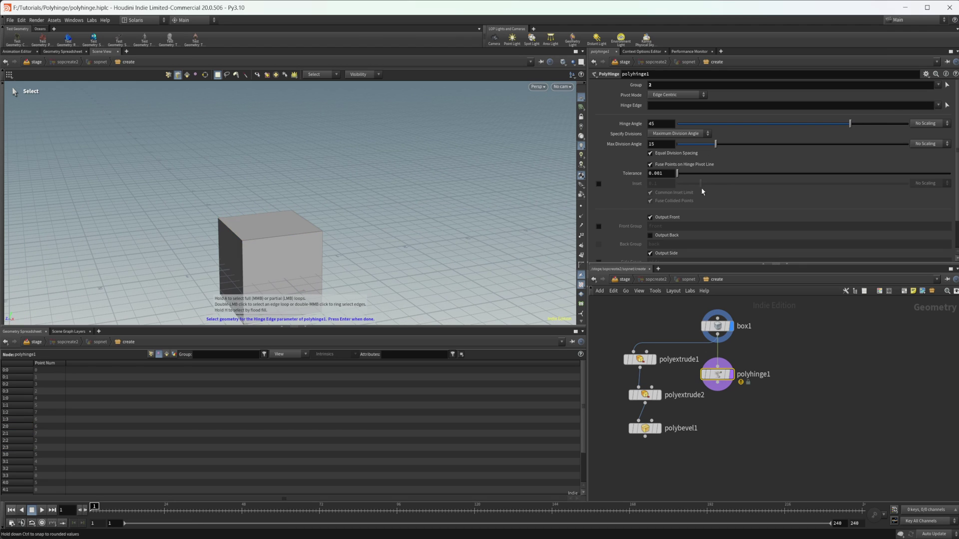
left_click(248, 237)
key("Return")
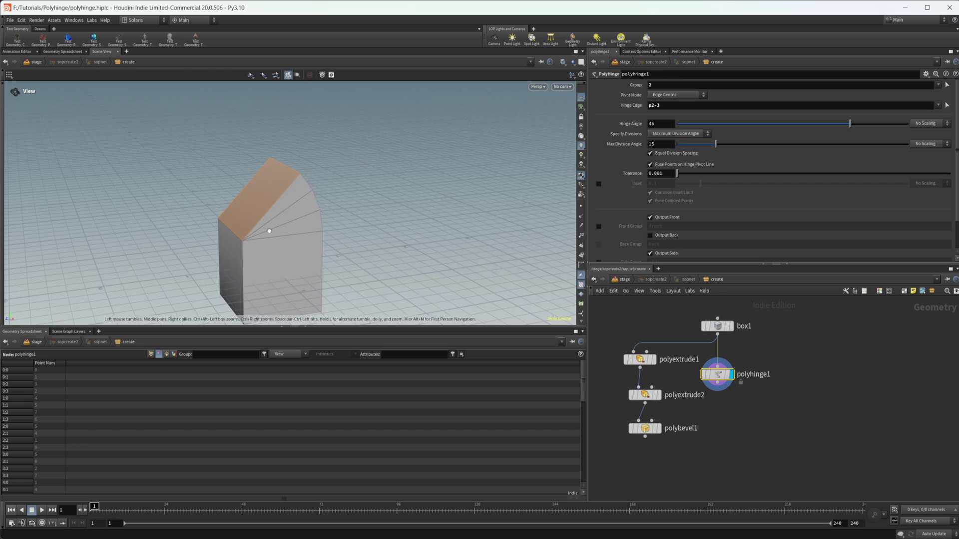
Set the PolyHinge hinge angle to 90
left_click_drag(269, 231, 282, 183)
left_click_drag(296, 237, 304, 256)
left_click_drag(858, 129, 909, 126)
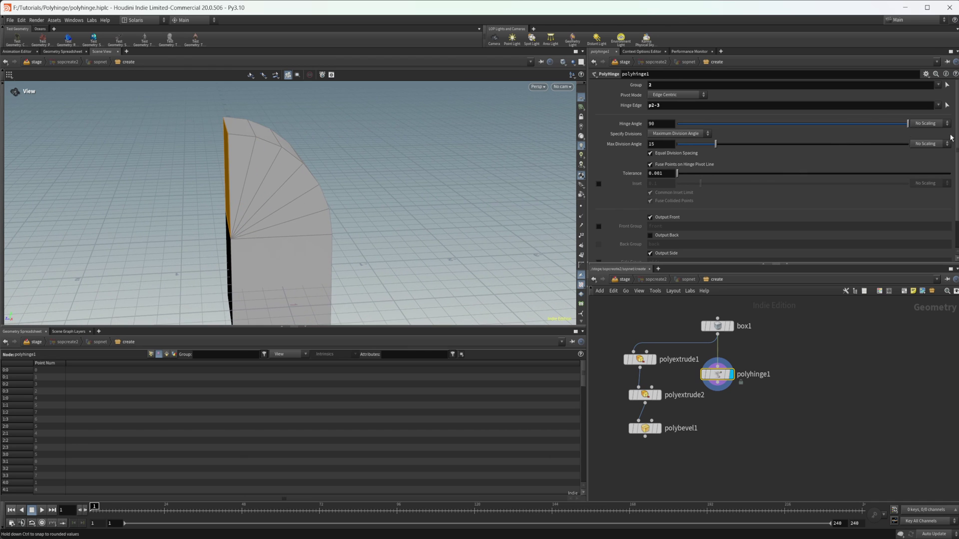
Specify the hinge divisions by Number of Divisions and set them to 5
left_click_drag(323, 219, 295, 212)
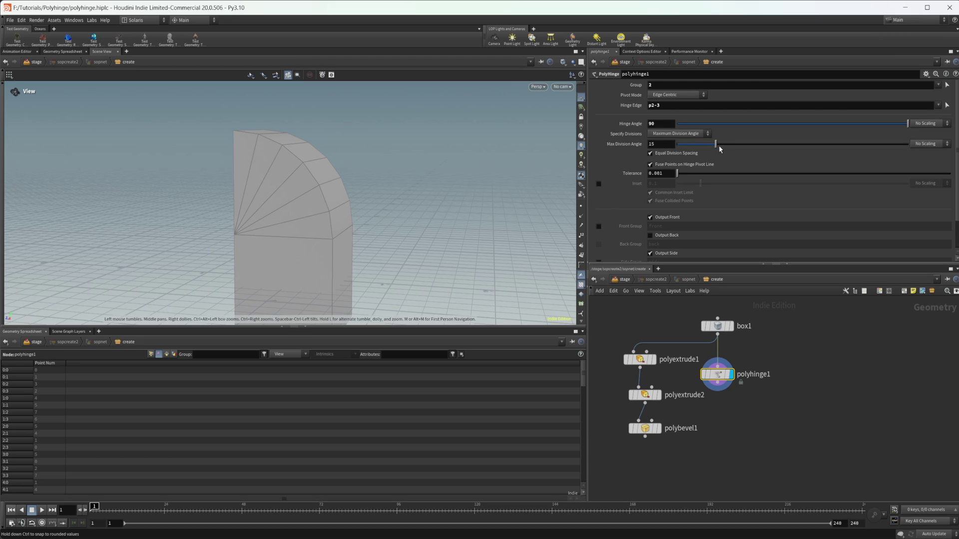
mouse_move(719, 148)
left_mouse_down()
mouse_move(871, 145)
mouse_move(694, 142)
mouse_move(825, 153)
mouse_move(713, 146)
left_mouse_up()
left_click(687, 134)
left_click(672, 148)
left_click(923, 145)
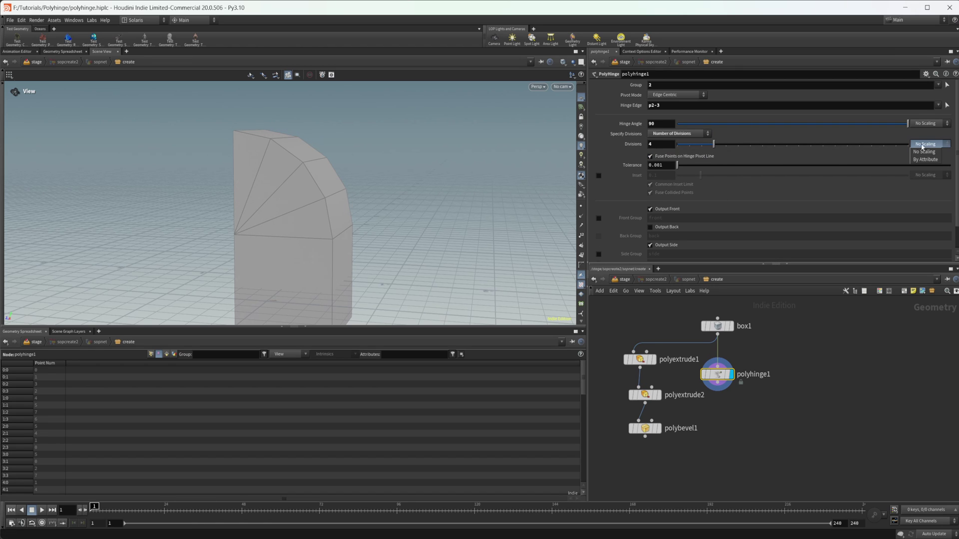
left_click(840, 139)
left_click_drag(714, 144, 725, 144)
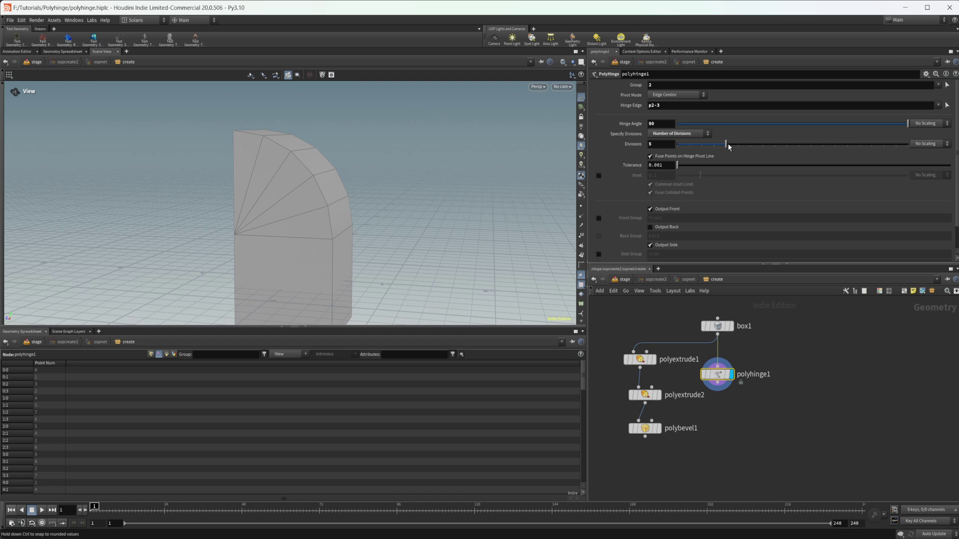
Enable the PolyHinge inset at 0.1 and zoom in on the hinge corner
left_click_drag(356, 205, 376, 204)
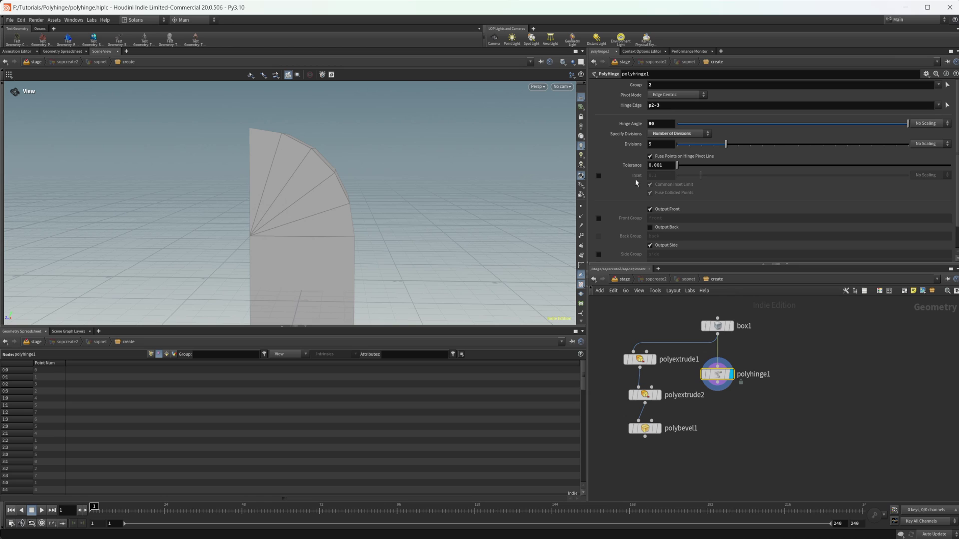
left_click(599, 176)
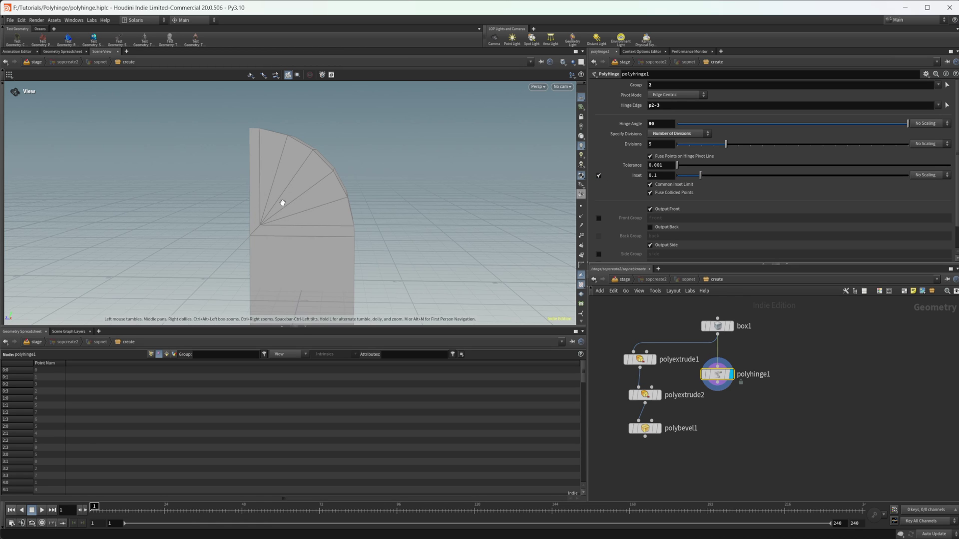
right_click_drag(265, 231, 377, 184)
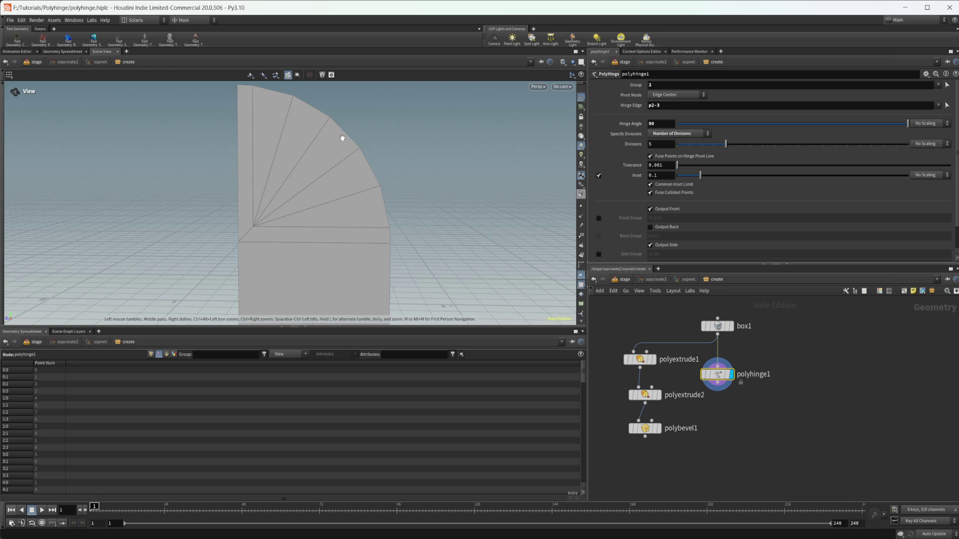
Reduce the PolyHinge inset to 0.041, then turn the inset off
left_click_drag(342, 137, 330, 164)
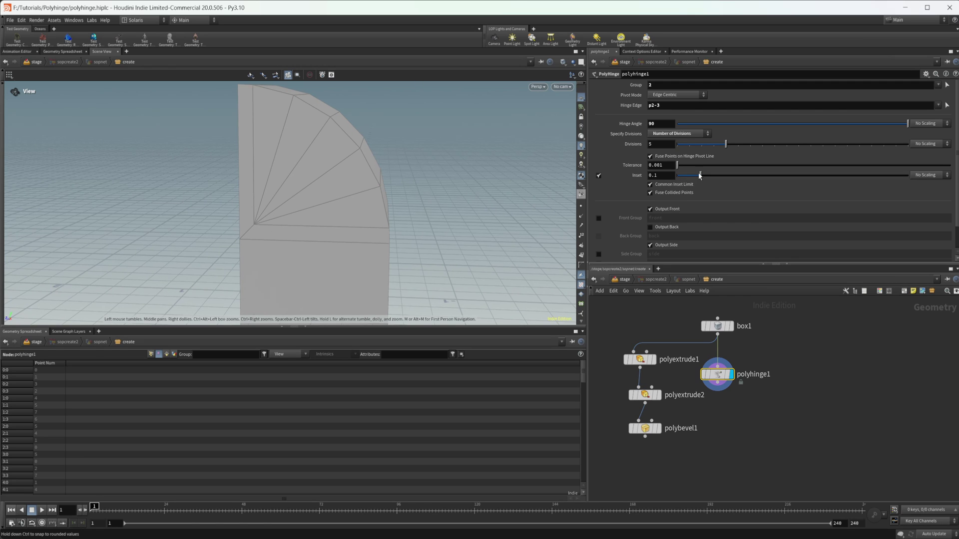
mouse_move(700, 176)
left_mouse_down()
mouse_move(783, 179)
mouse_move(716, 187)
mouse_move(798, 176)
mouse_move(687, 179)
left_mouse_up()
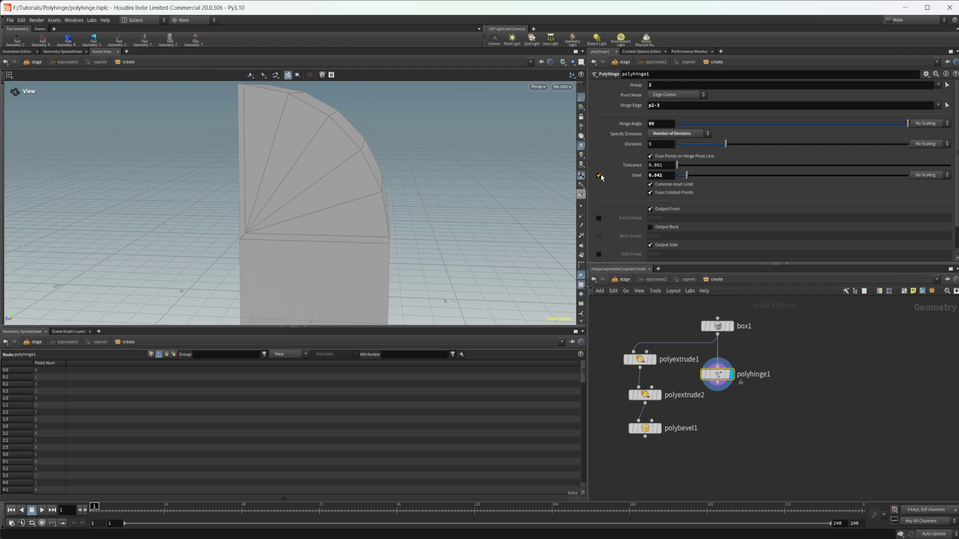
left_click(599, 177)
scroll(614, 225, "down", 1)
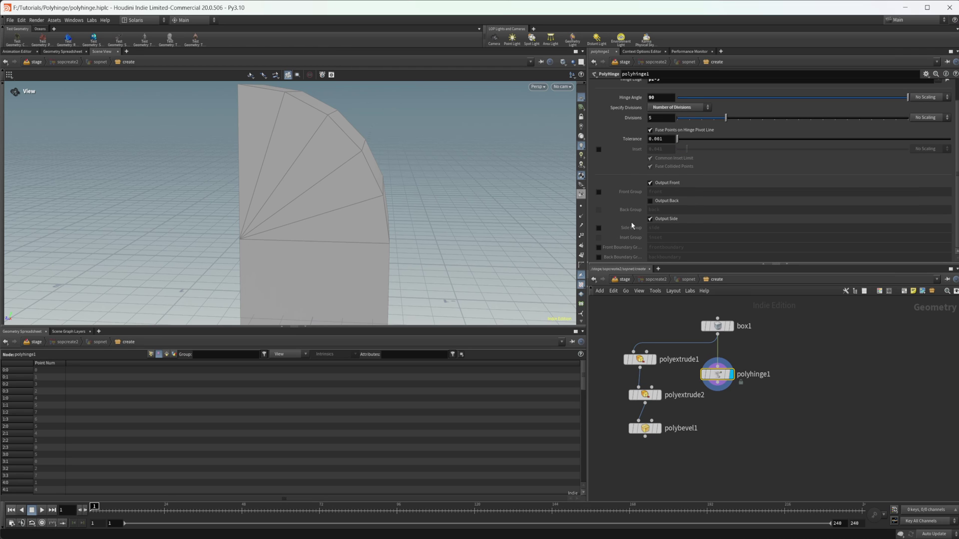
mouse_move(304, 223)
left_mouse_down()
mouse_move(265, 250)
mouse_move(283, 251)
mouse_move(320, 216)
left_mouse_up()
scroll(648, 212, "up", 2)
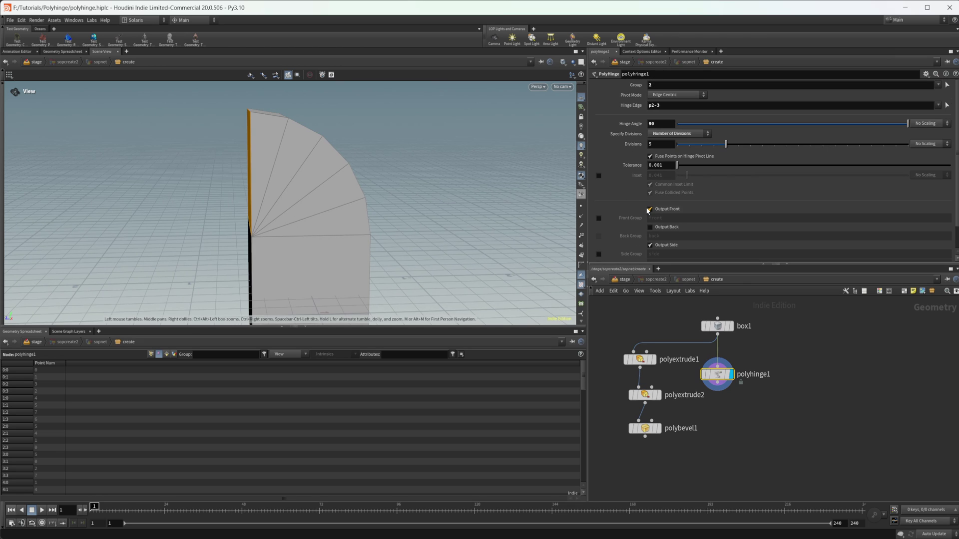
Switch the PolyHinge pivot mode to Position and Direction and set the pivot position's X value to 1
left_click(673, 98)
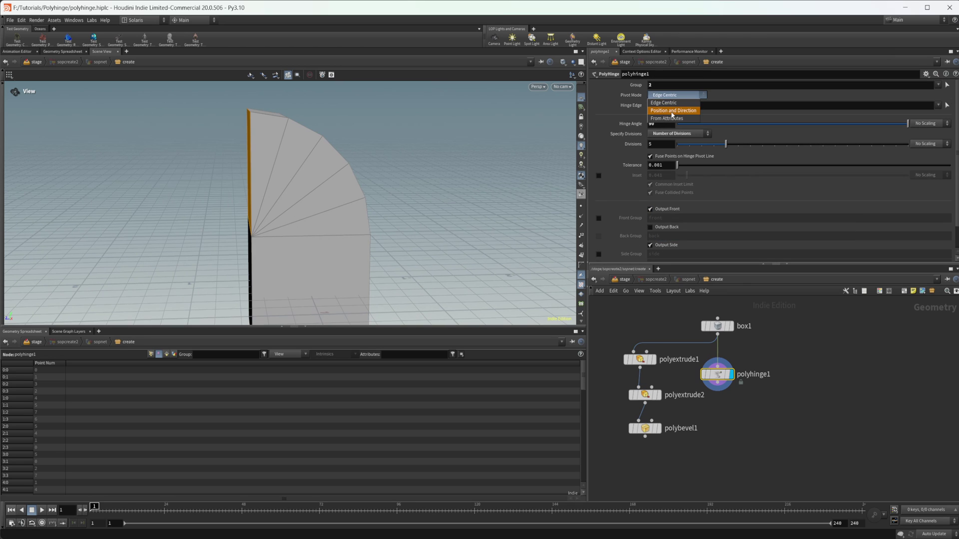
left_click(680, 114)
left_click_drag(400, 242, 332, 276)
left_click_drag(664, 105, 607, 105)
type("1")
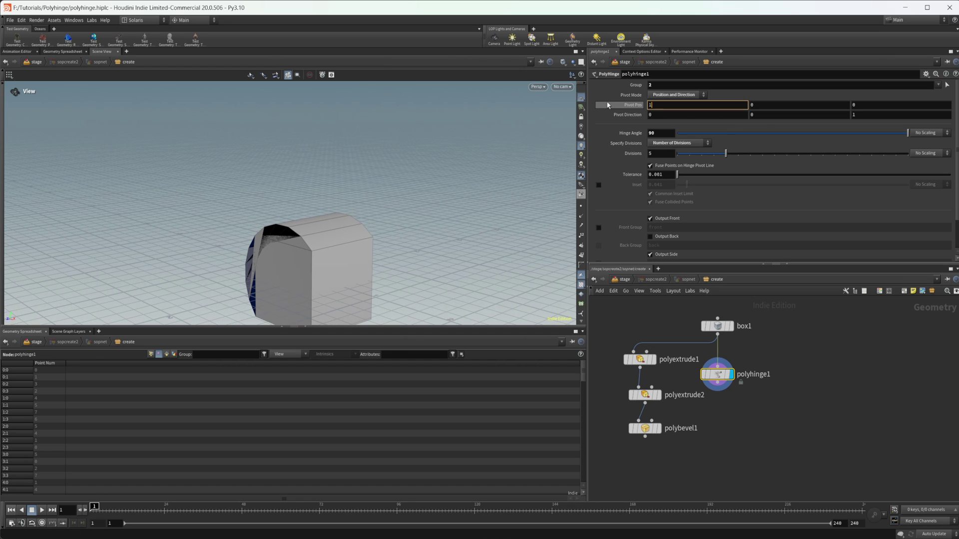
key("Return")
left_click_drag(331, 213, 403, 216)
left_click_drag(371, 269, 390, 239)
Try a much higher number of hinge divisions, then reduce the divisions to 6
left_click_drag(726, 153, 859, 154)
left_click_drag(272, 267, 262, 252)
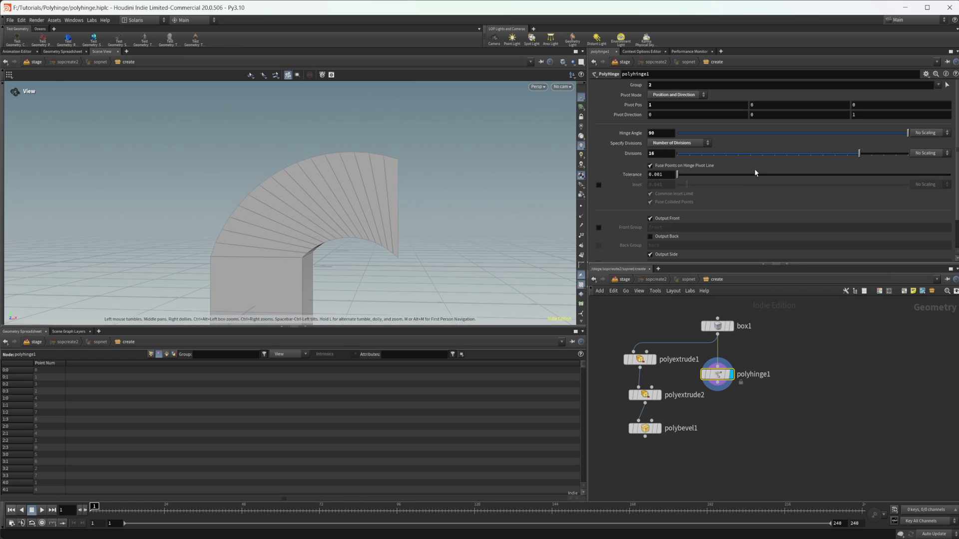
left_click_drag(754, 153, 737, 153)
left_click_drag(267, 232, 425, 198)
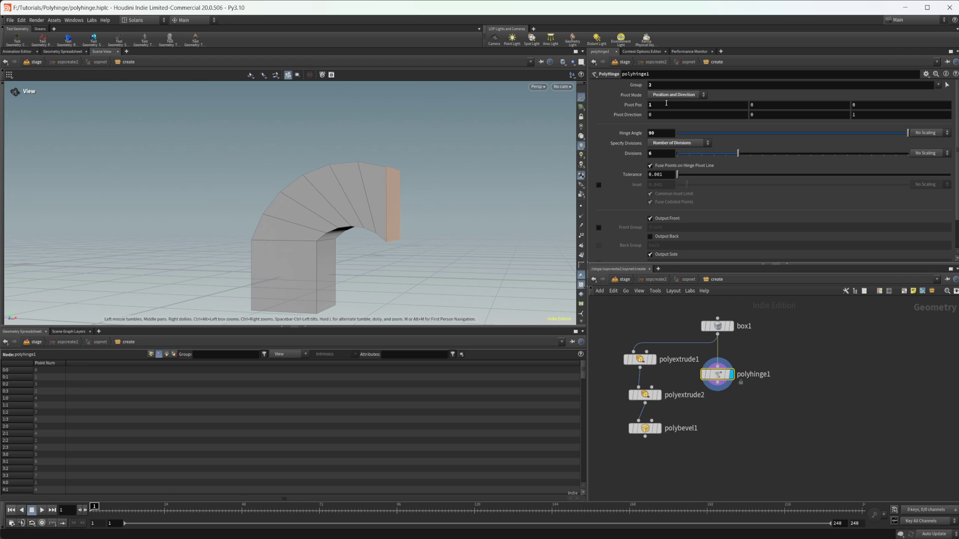
Try the From Attributes pivot mode, then return the PolyHinge to Edge Centric
left_click(677, 95)
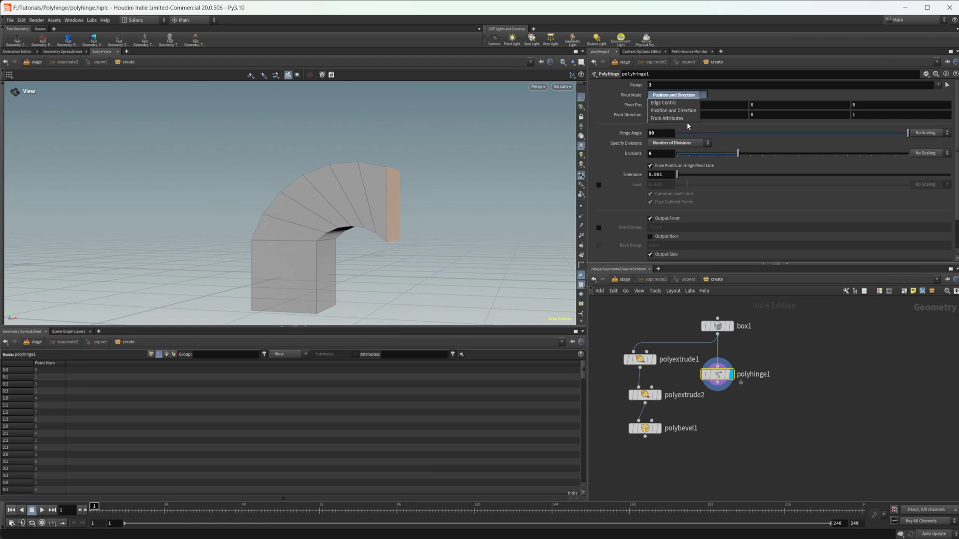
left_click(678, 122)
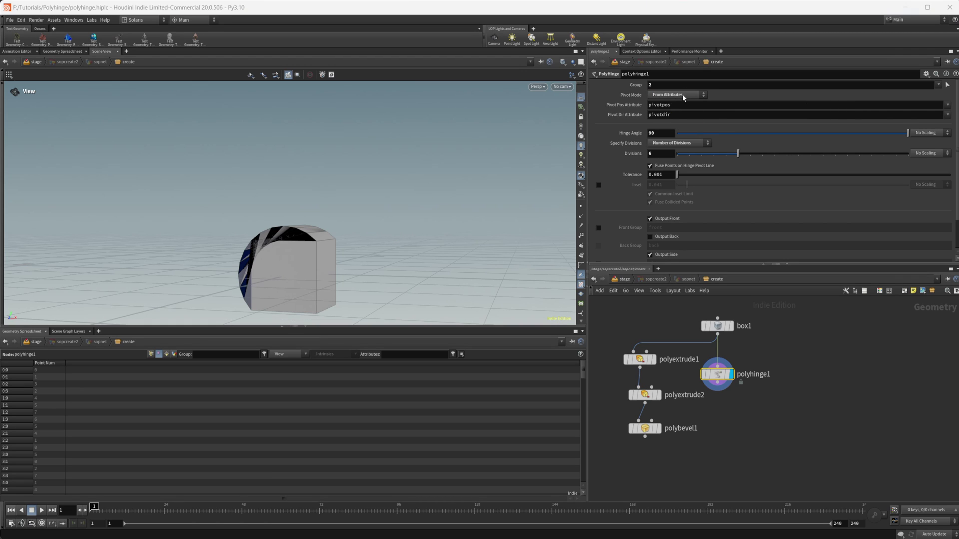
left_click(684, 96)
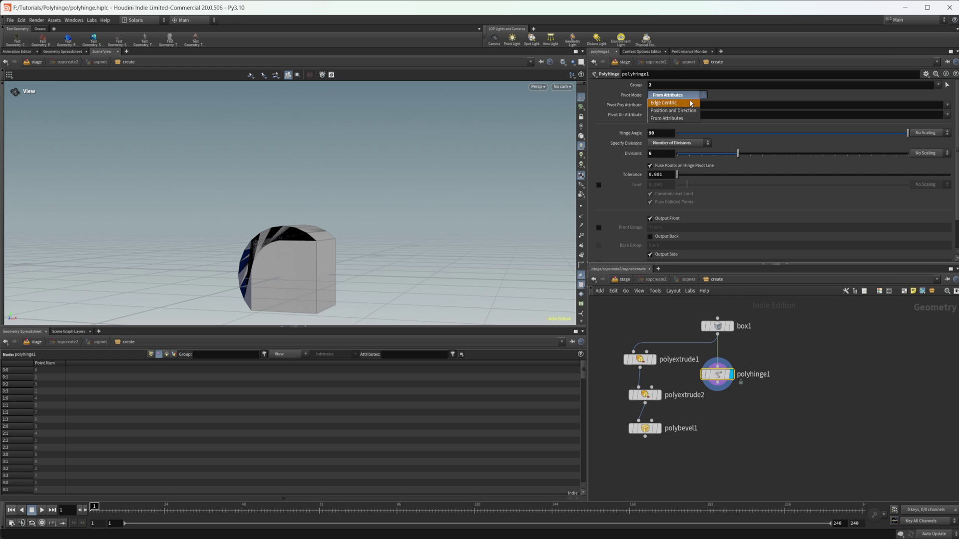
left_click(691, 103)
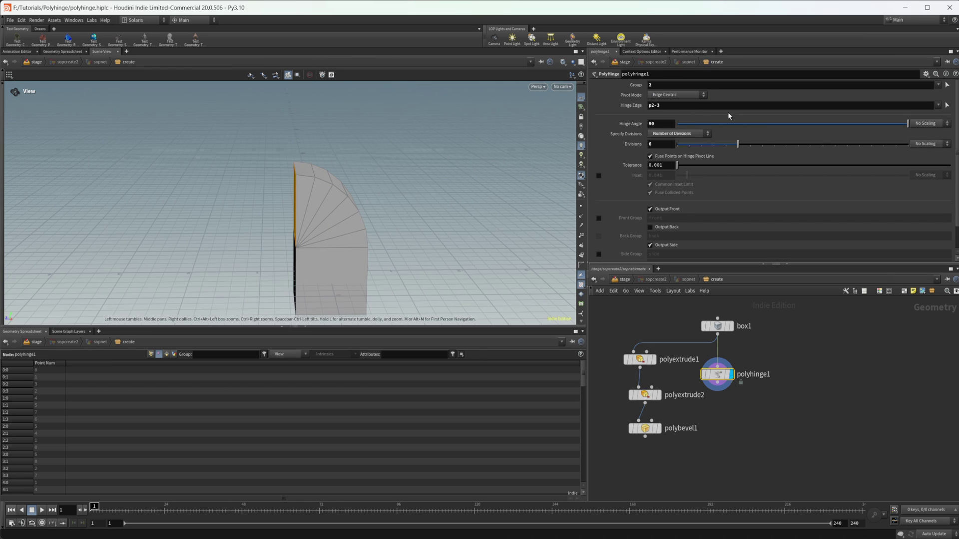
left_click_drag(343, 261, 286, 219)
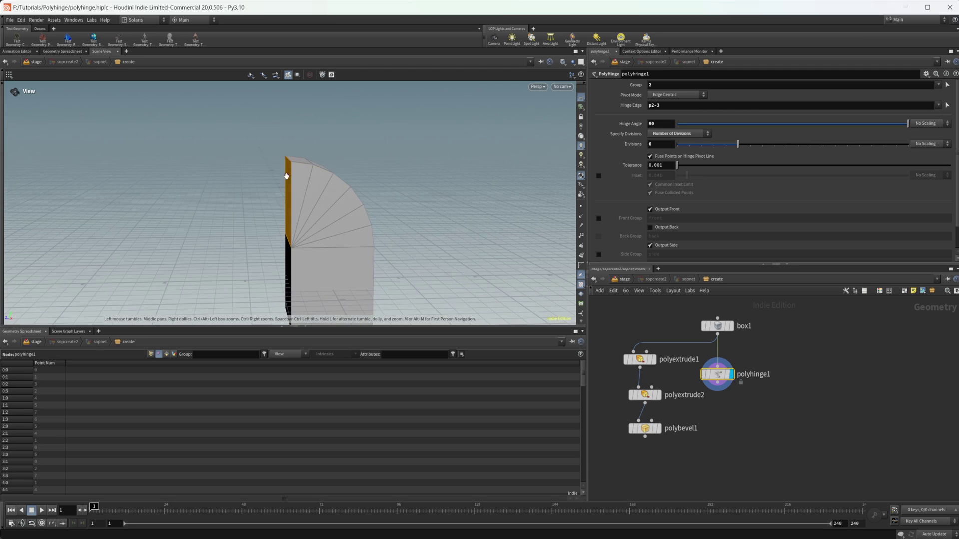
Add a PolyExtrude node after polyhinge1
left_click_drag(287, 175, 292, 195)
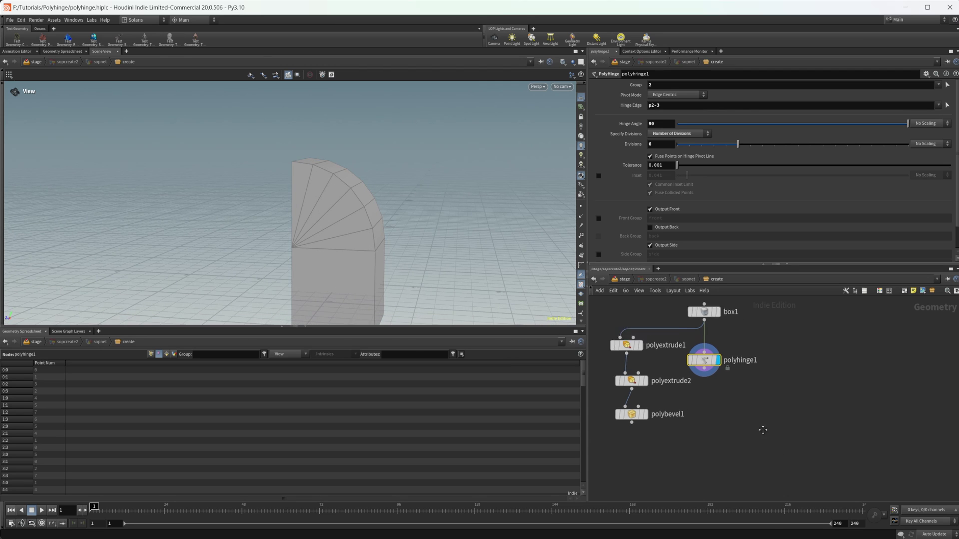
key("Tab")
type("poly")
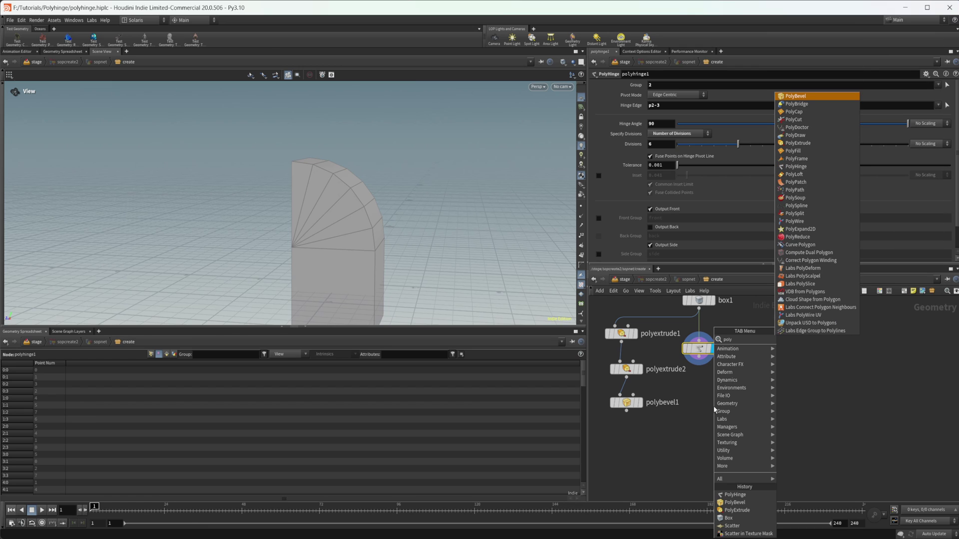
type("ex")
key("Return")
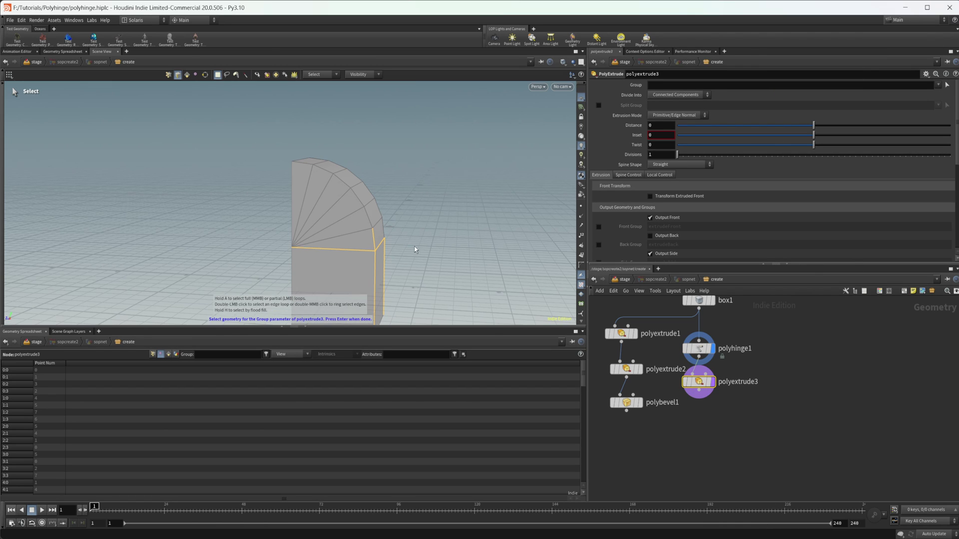
Assign the hinge's flat end face as the PolyExtrude group and extrude it by a distance of 1
left_click_drag(414, 250, 498, 253)
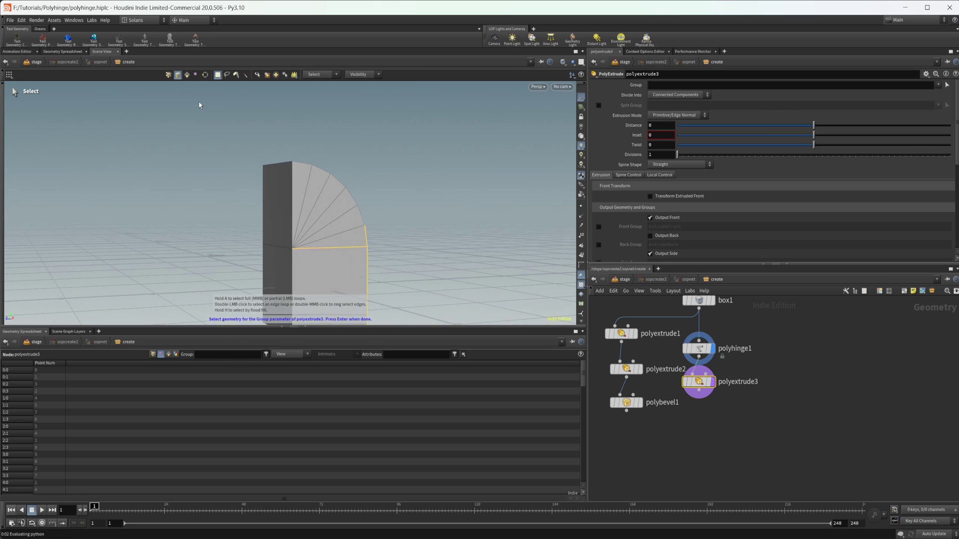
left_click(199, 105)
left_click(187, 76)
left_click(266, 202)
key("Return")
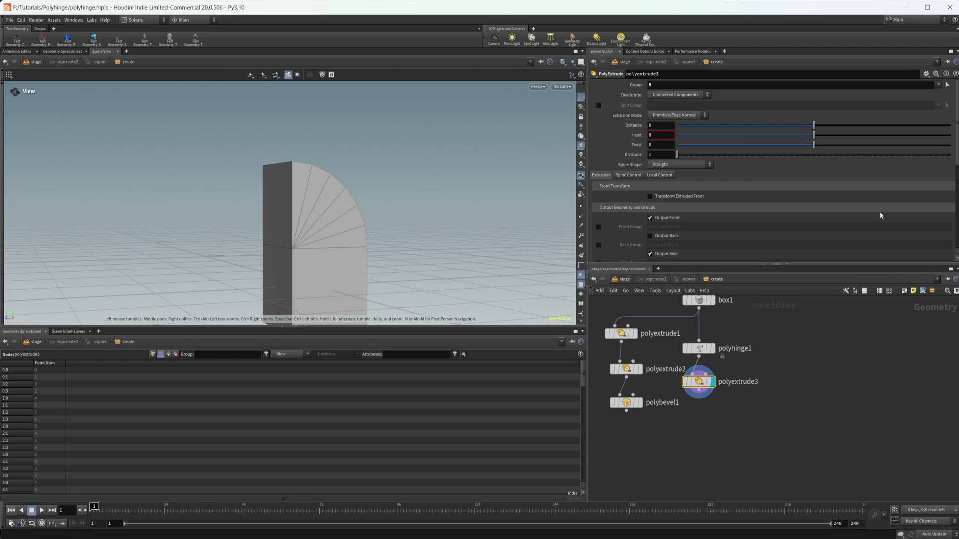
left_click_drag(864, 126, 951, 125)
left_click_drag(199, 271, 286, 218)
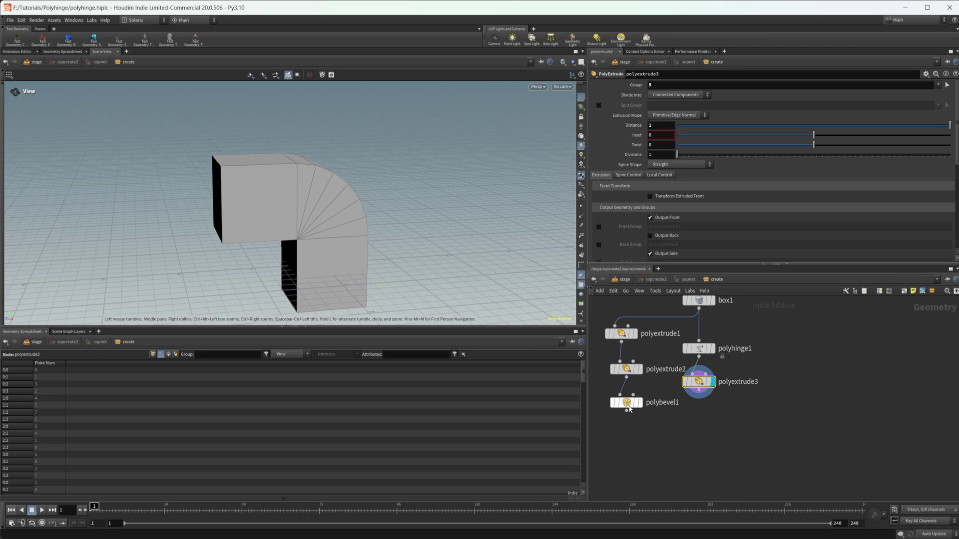
Display the polybevel1 result and view its rounded bend from the side while selecting polyextrude3 for comparison
left_click(640, 403)
left_click(704, 386)
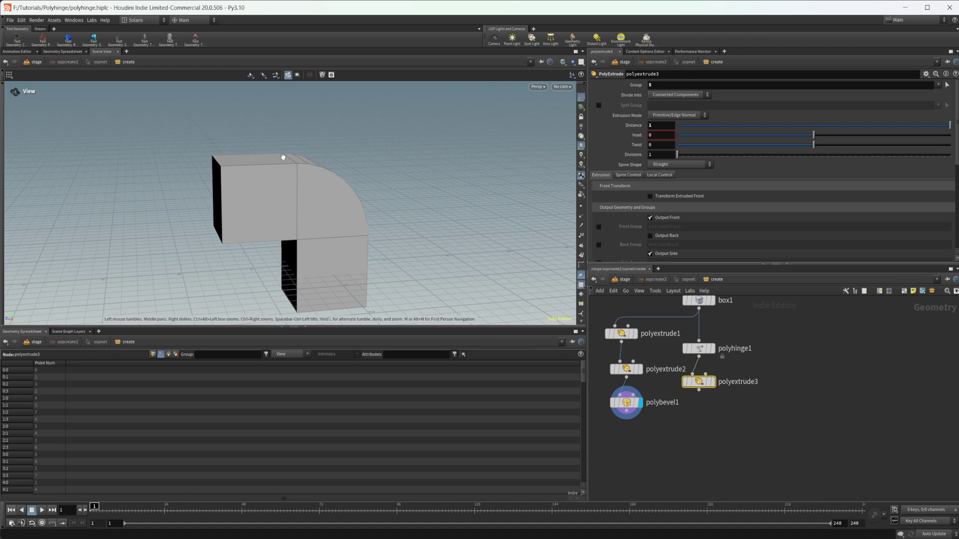
left_click_drag(405, 287, 341, 237, "alt")
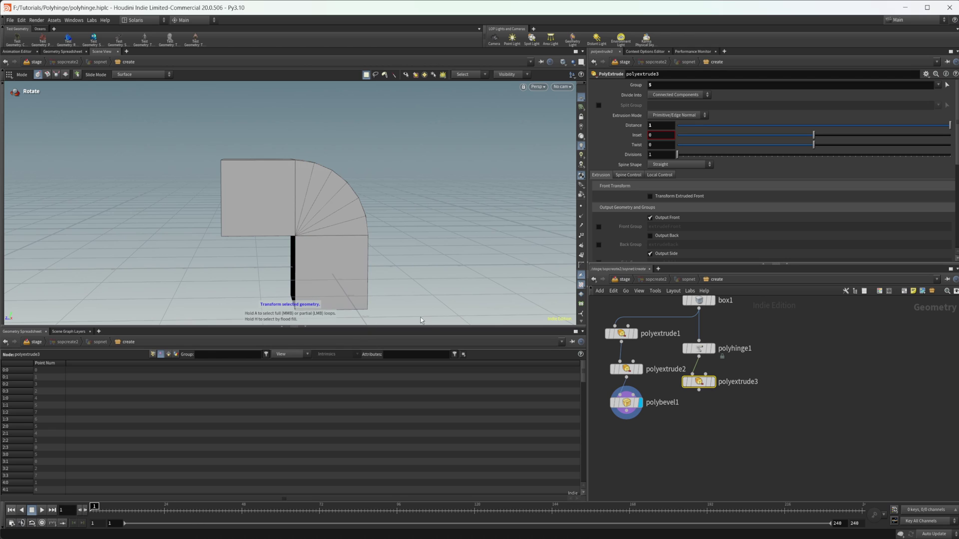
key("Escape")
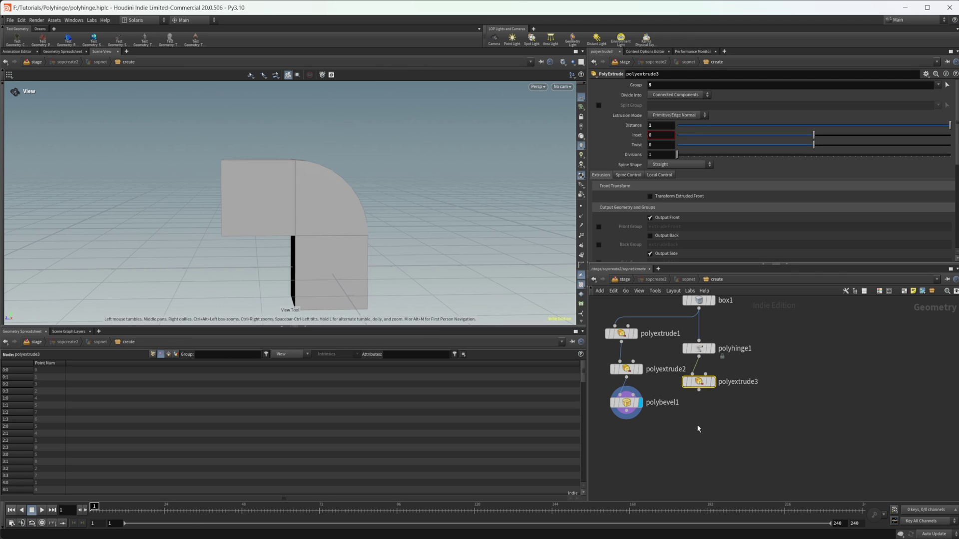
Display polyhinge1 and then polyextrude3 to compare the hinge alone with the extruded elbow
left_click(700, 352)
mouse_move(699, 354)
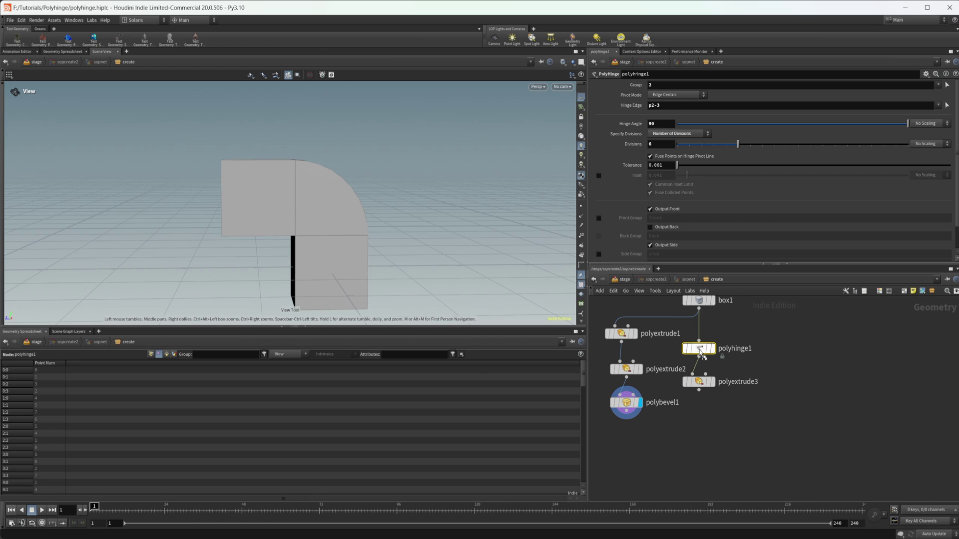
left_click(713, 349)
left_click(703, 382)
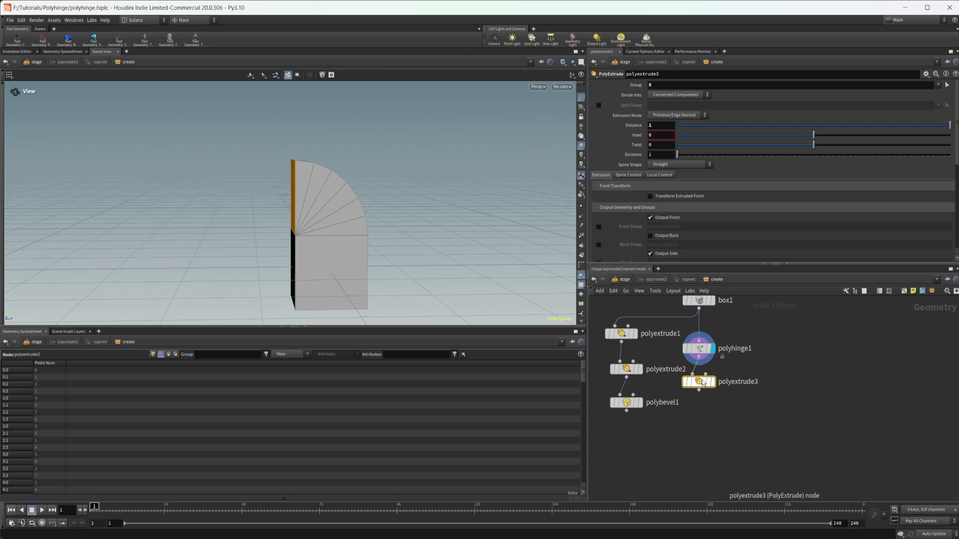
mouse_move(703, 382)
left_click(709, 382)
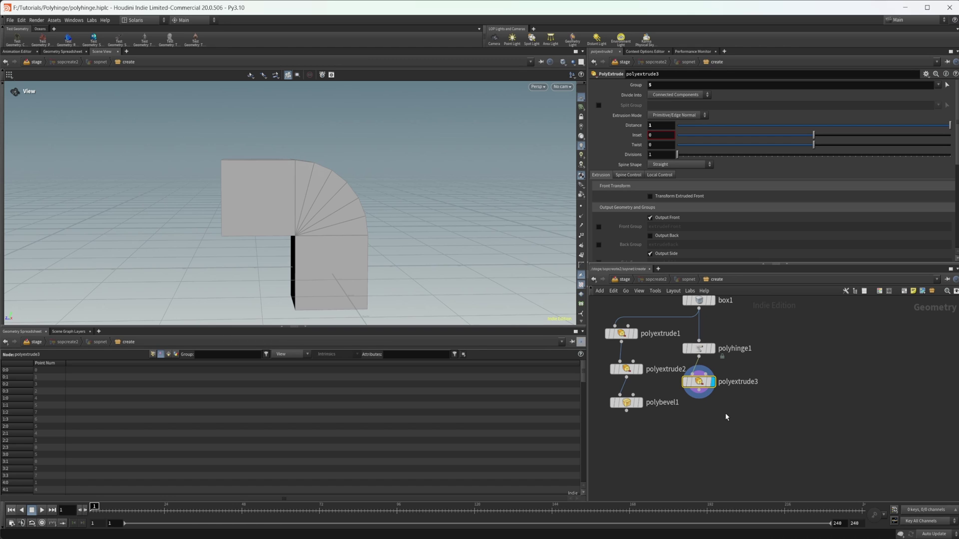
middle_click_drag(725, 412, 745, 455)
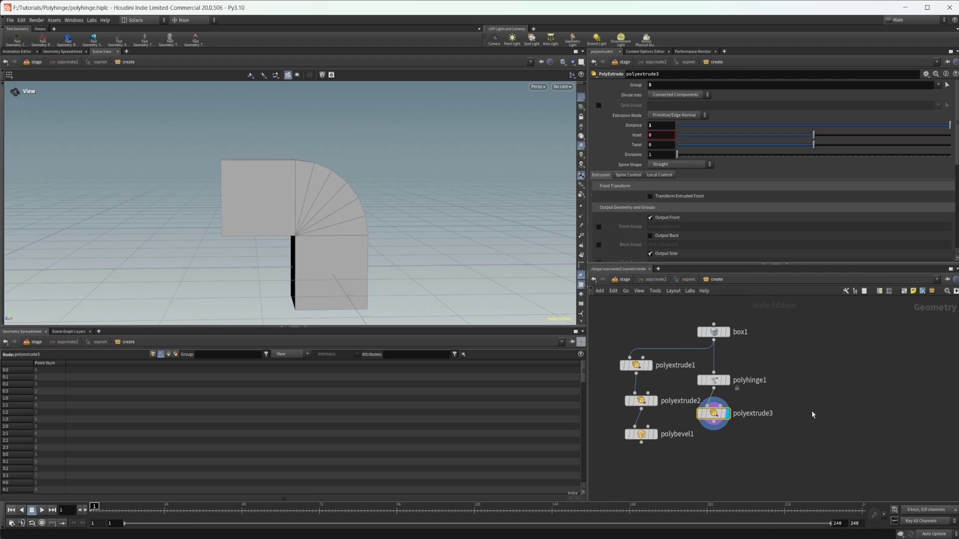